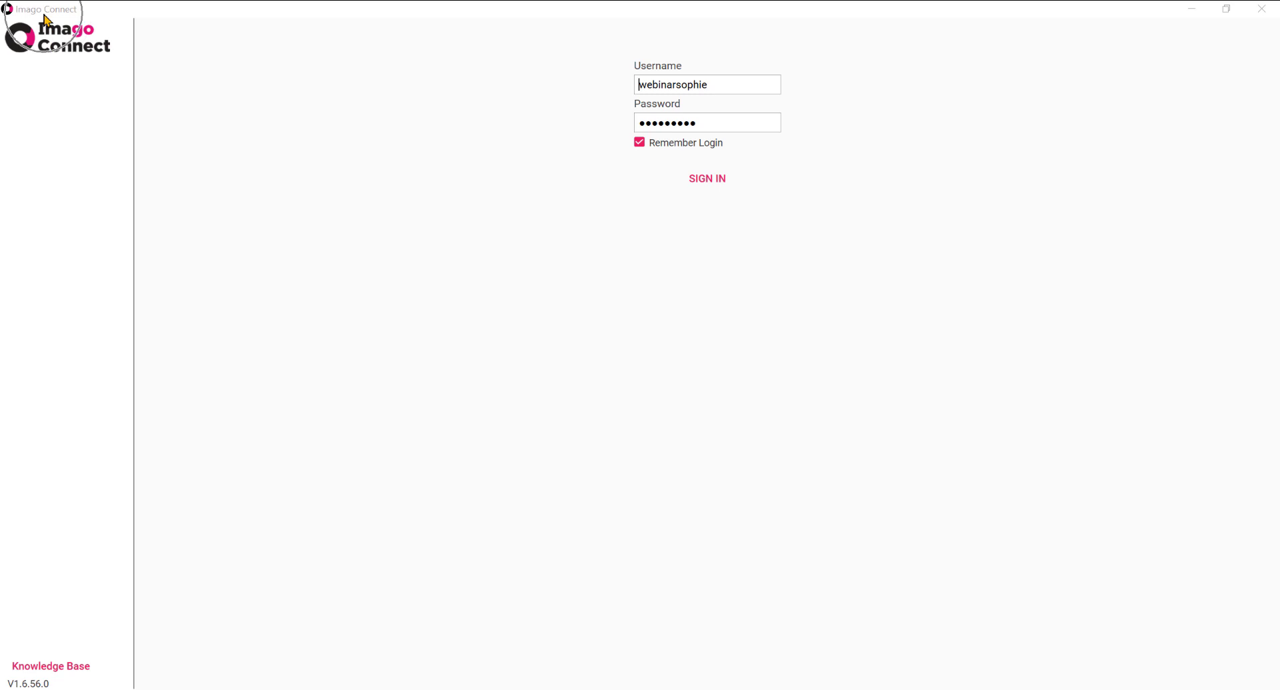
Download Imago Connect + Tools 1.6.56.0 from the MySeequent Products page
click(707, 185)
click(1192, 9)
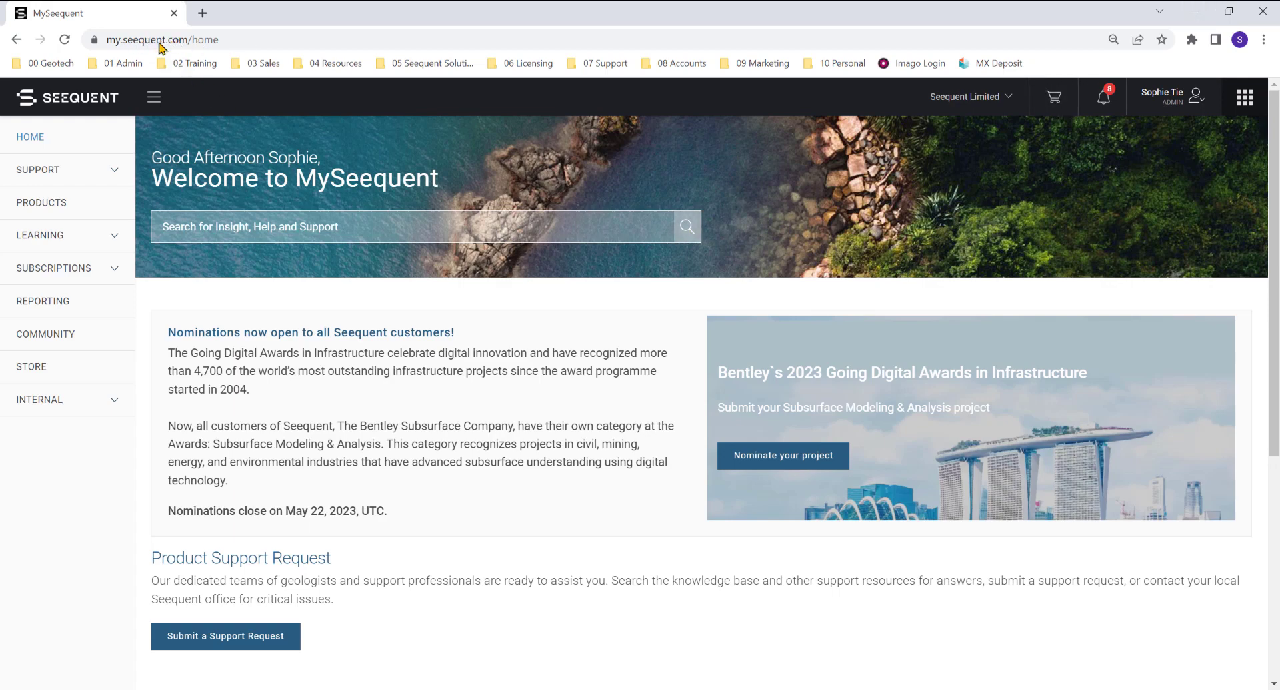
click(99, 206)
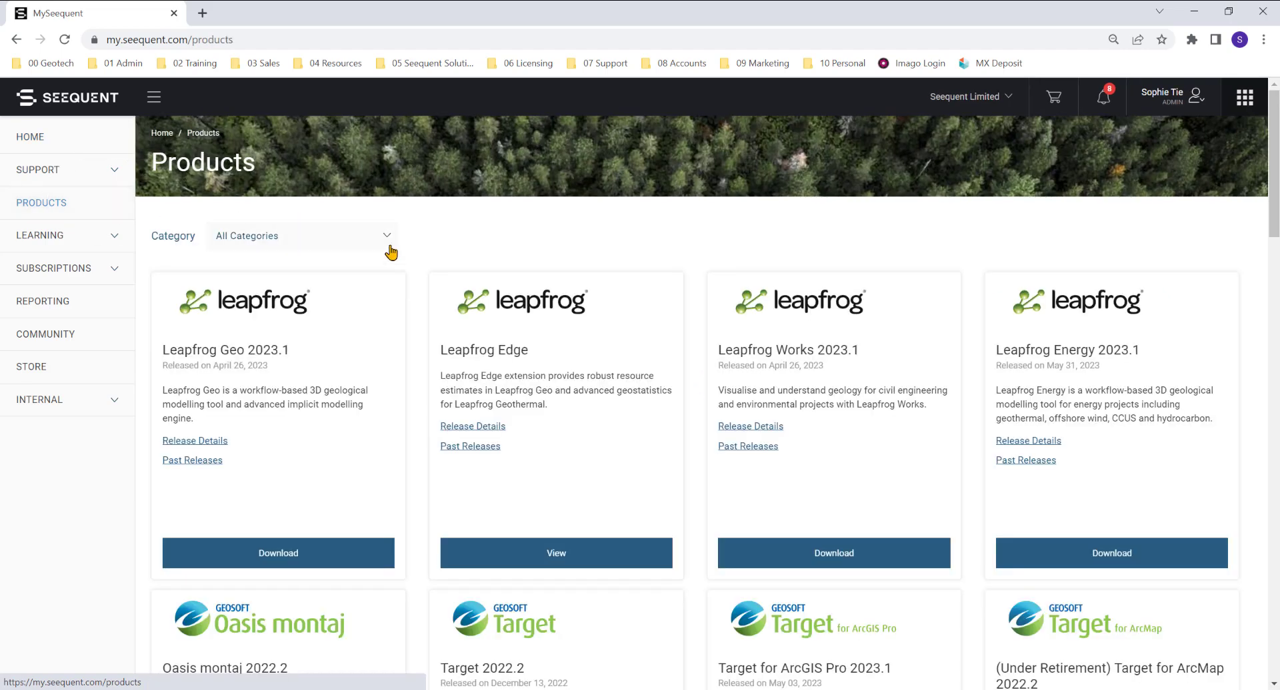
scroll(389, 250, down, 3)
scroll(391, 252, down, 18)
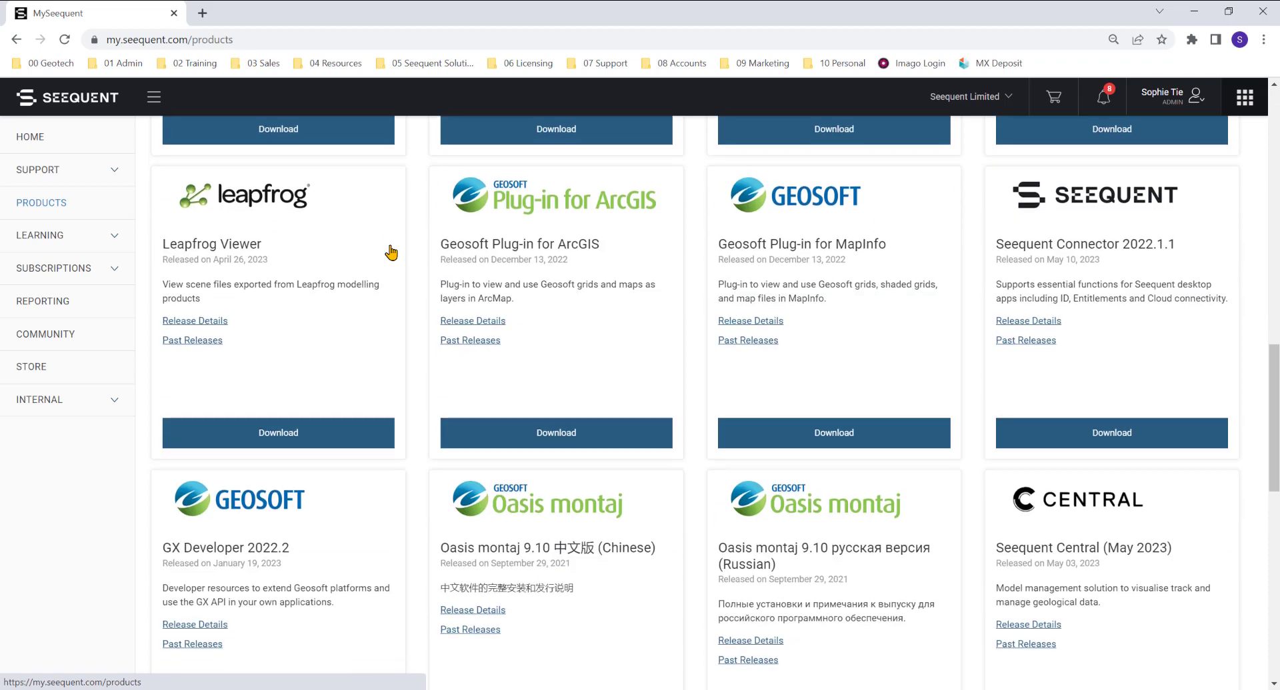
scroll(390, 252, down, 5)
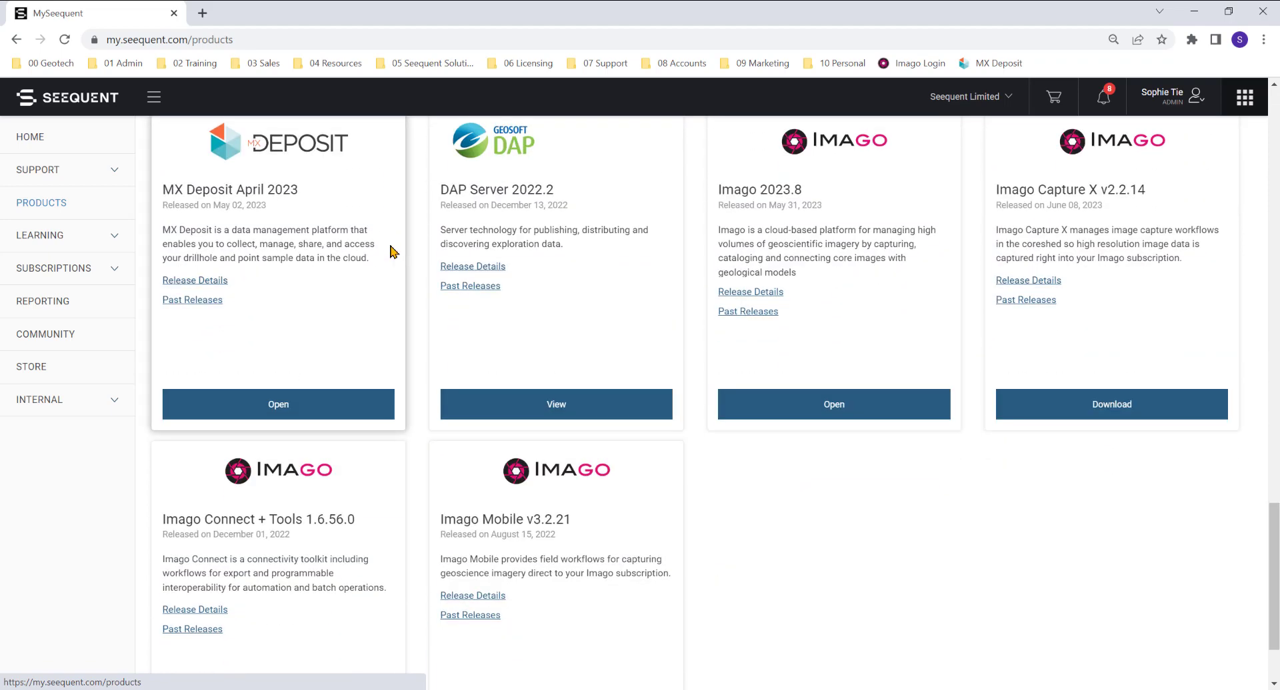
scroll(283, 587, down, 1)
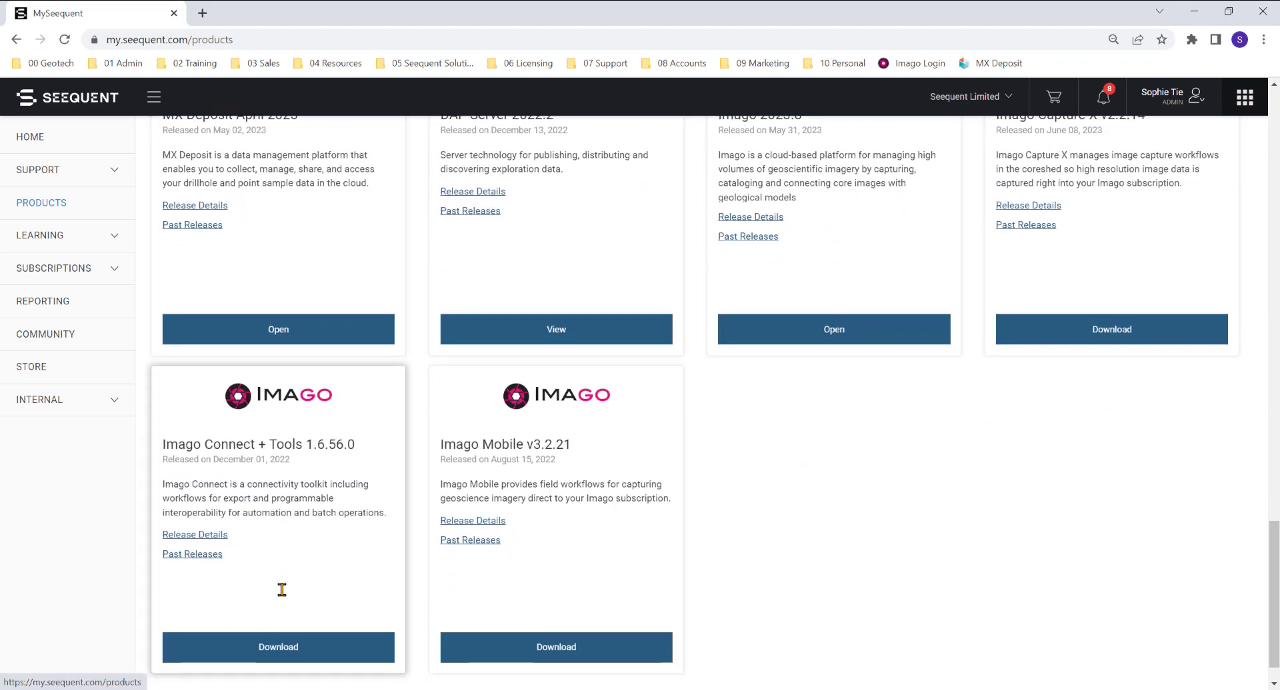
click(273, 655)
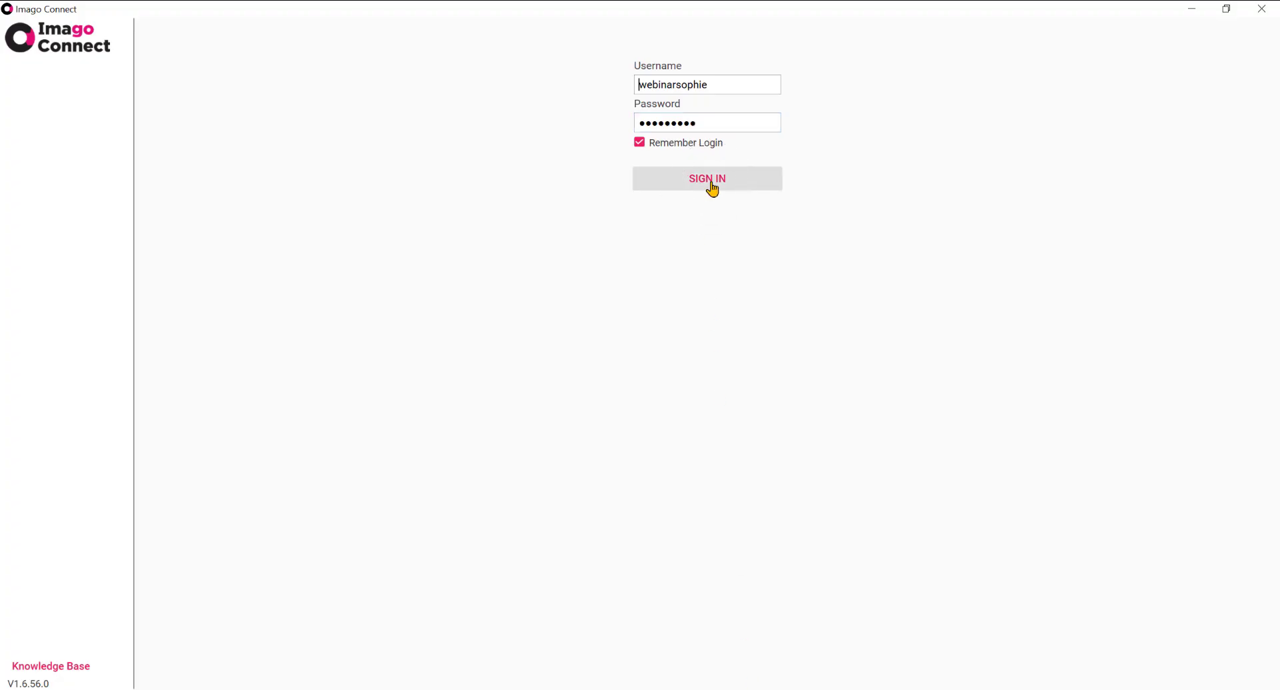
Sign in to Imago Connect and open Export Images for workspace Cinnamon, dataset Drilling
click(712, 190)
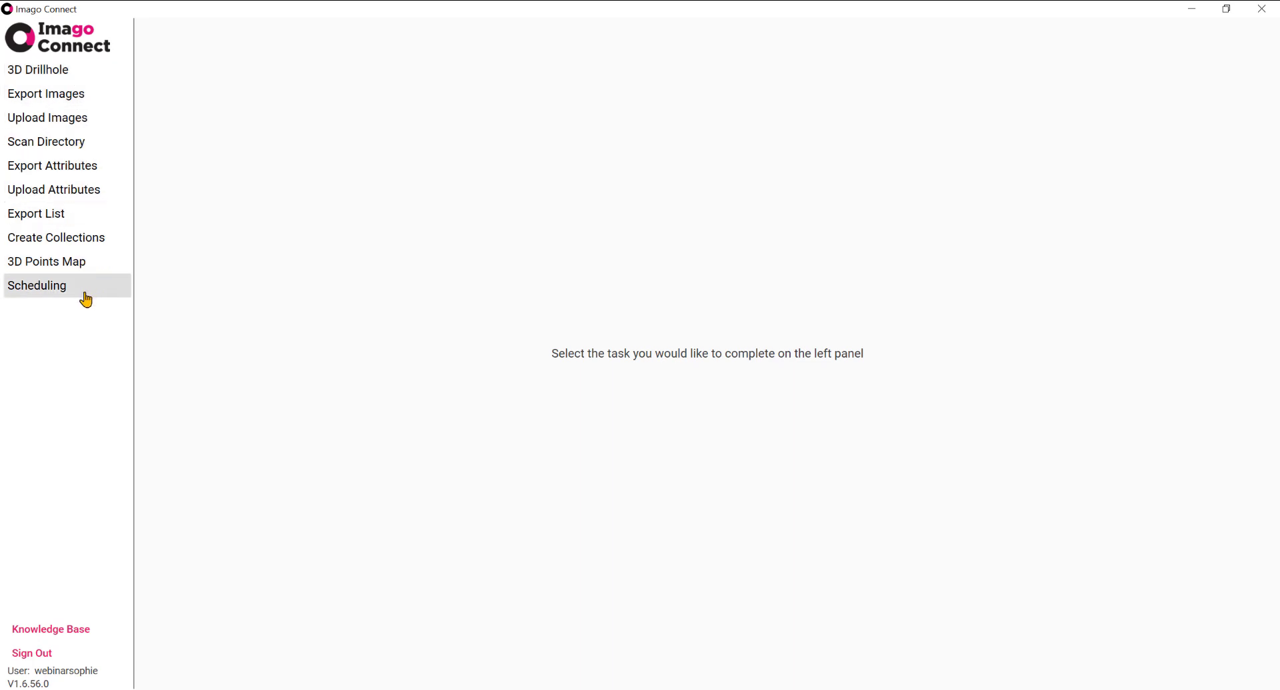
click(82, 105)
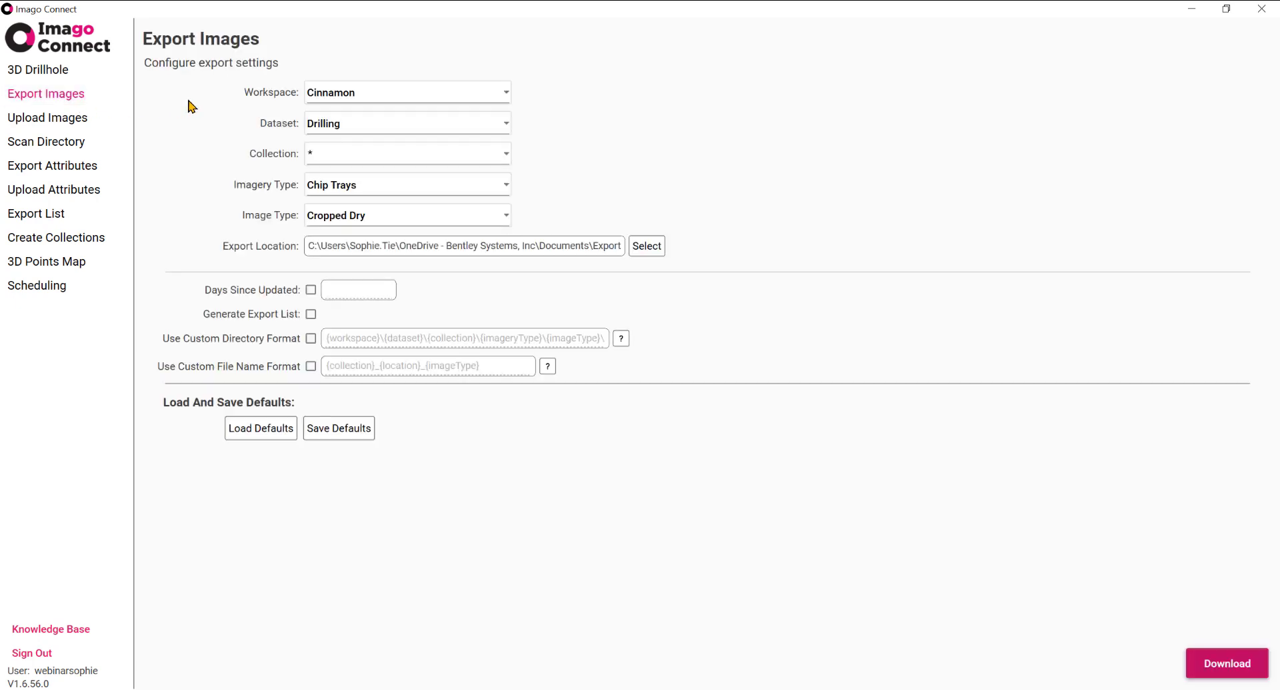
Keep workspace Cinnamon and set the Dataset and Collection filters to *
click(388, 96)
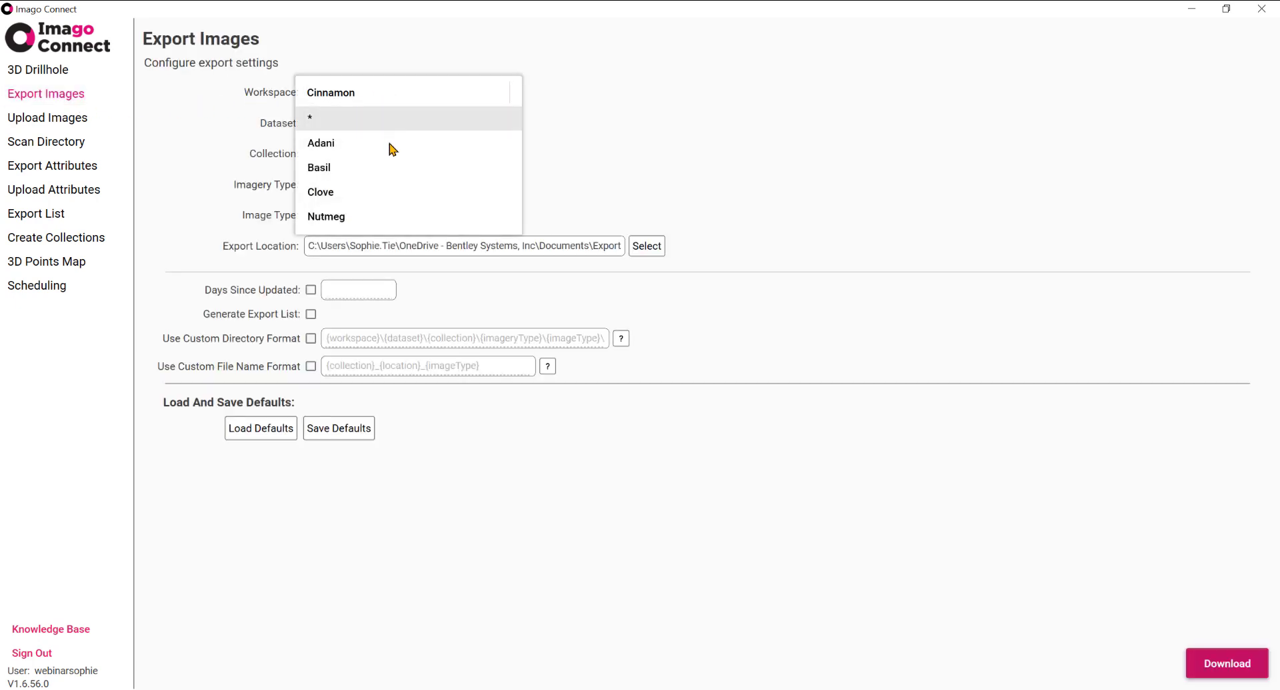
click(386, 94)
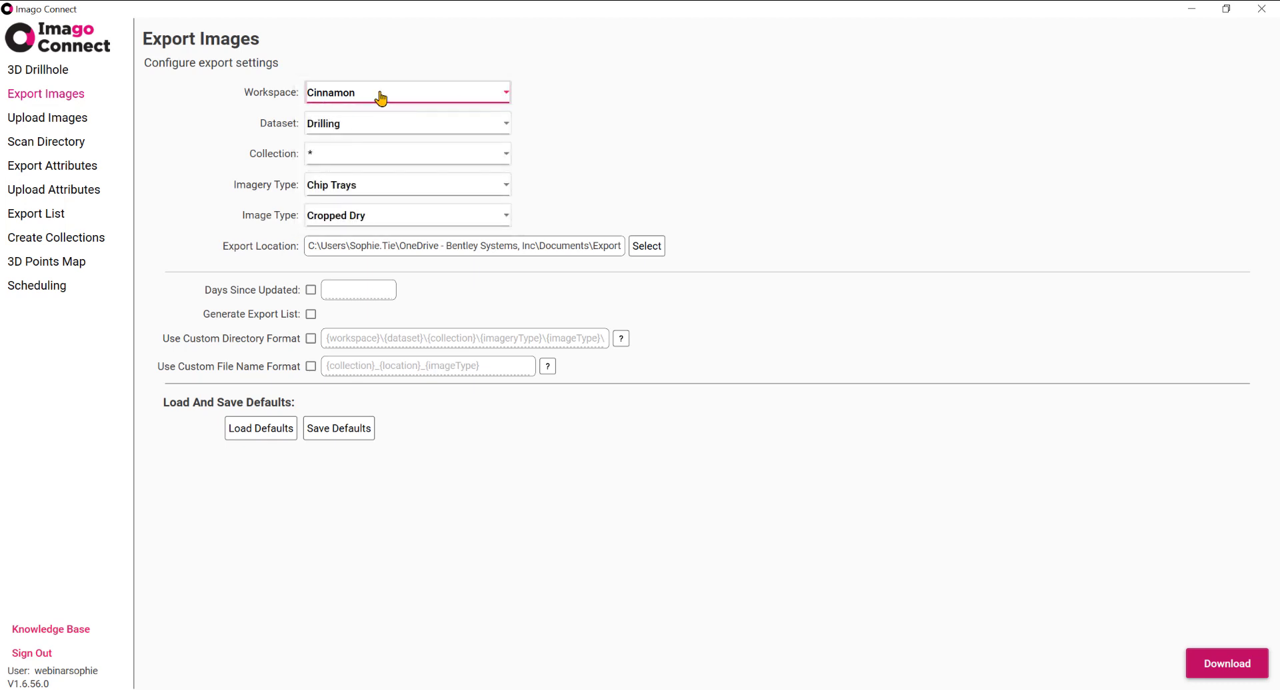
click(377, 128)
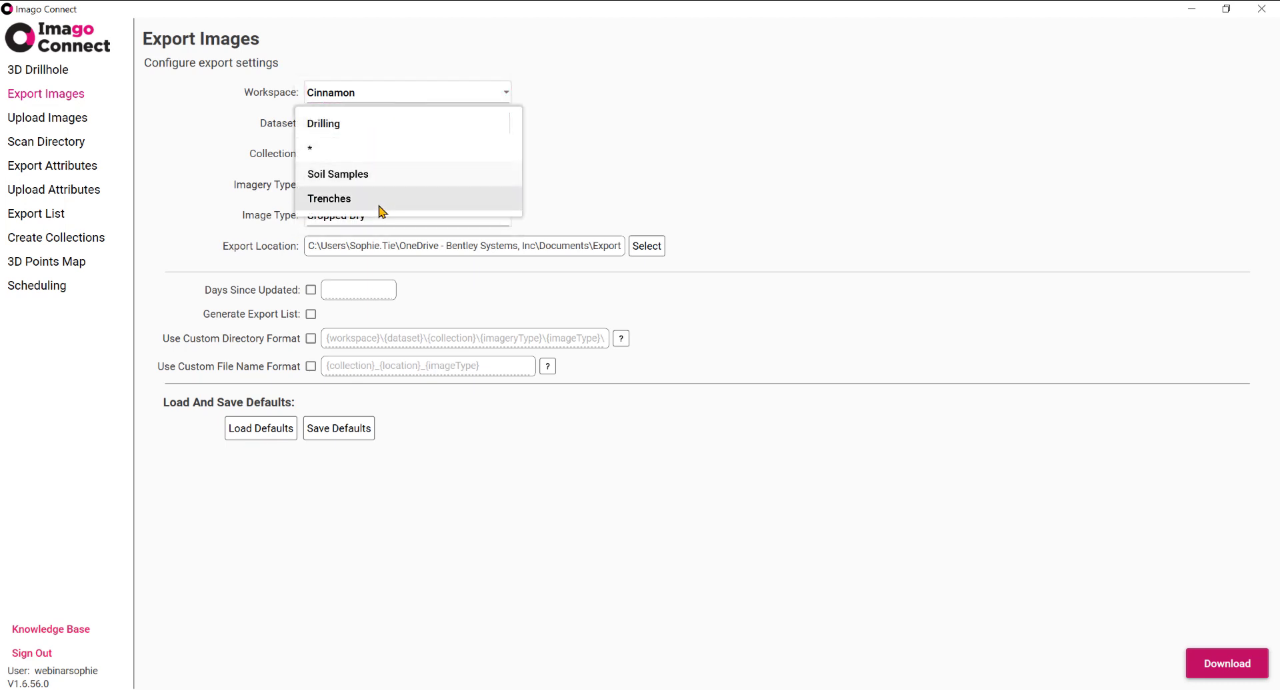
click(314, 148)
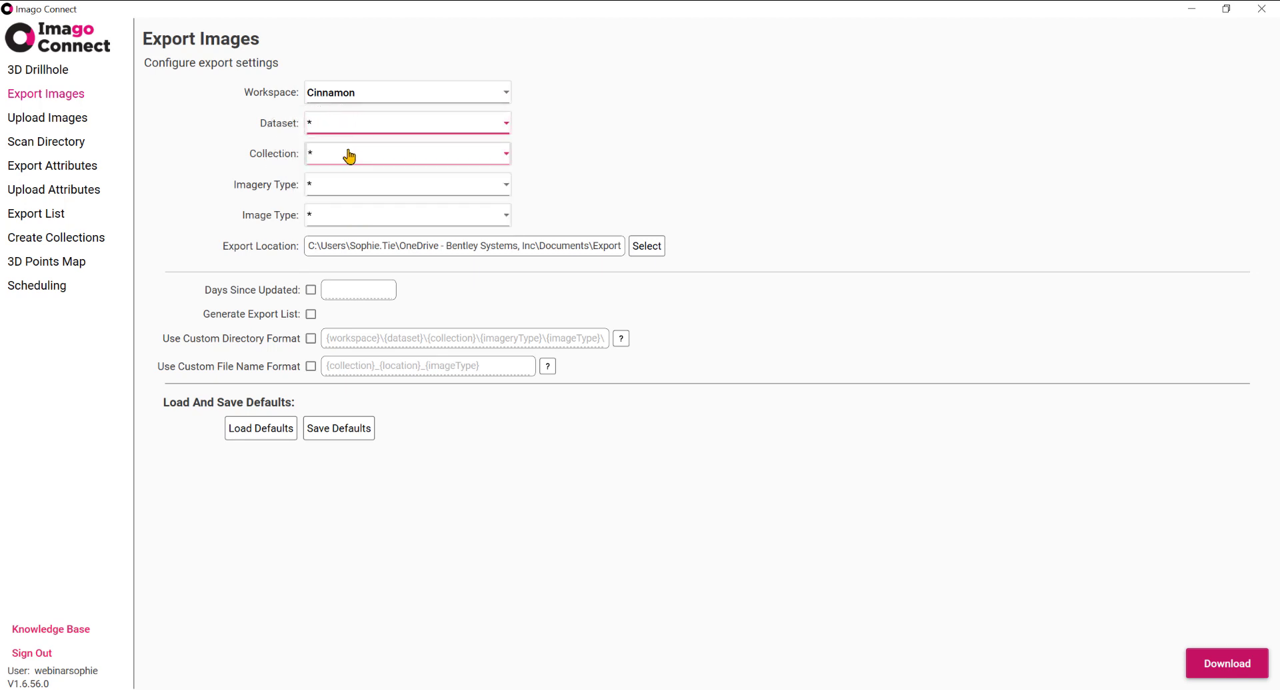
click(349, 156)
scroll(359, 321, down, 2)
scroll(363, 266, up, 3)
click(371, 177)
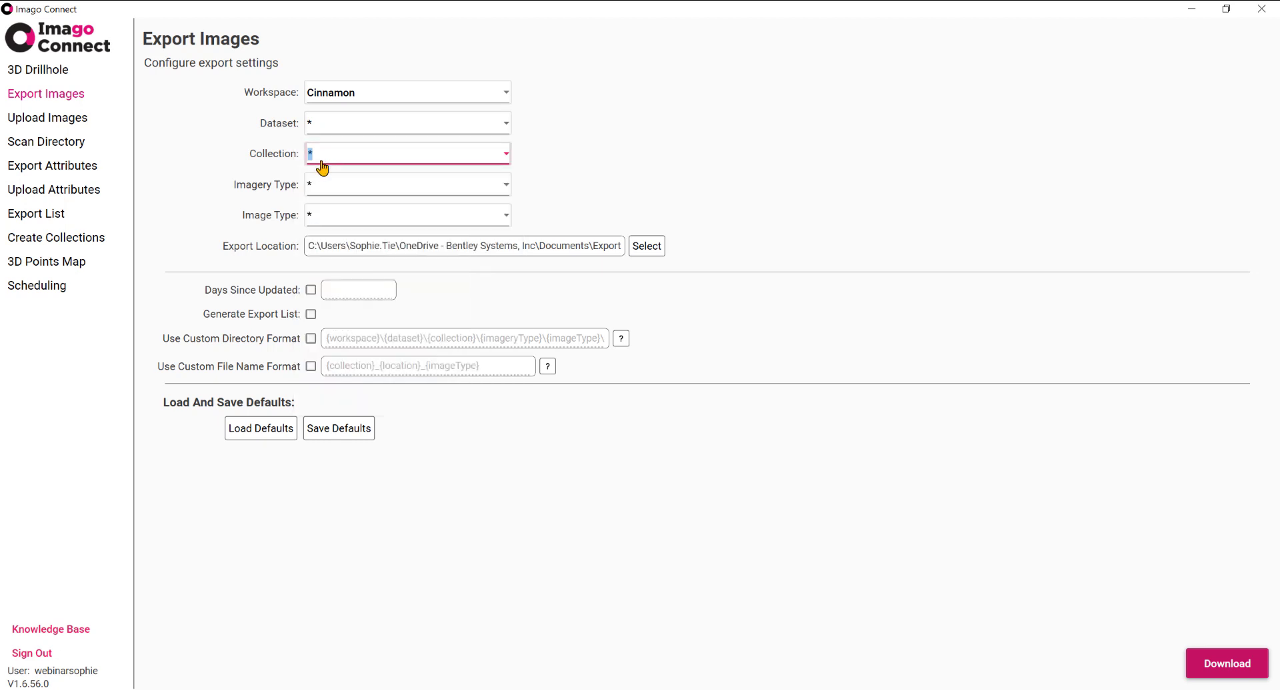
Set Imagery Type and Image Type to *, pick the destination folder, and view directory-format help
click(326, 193)
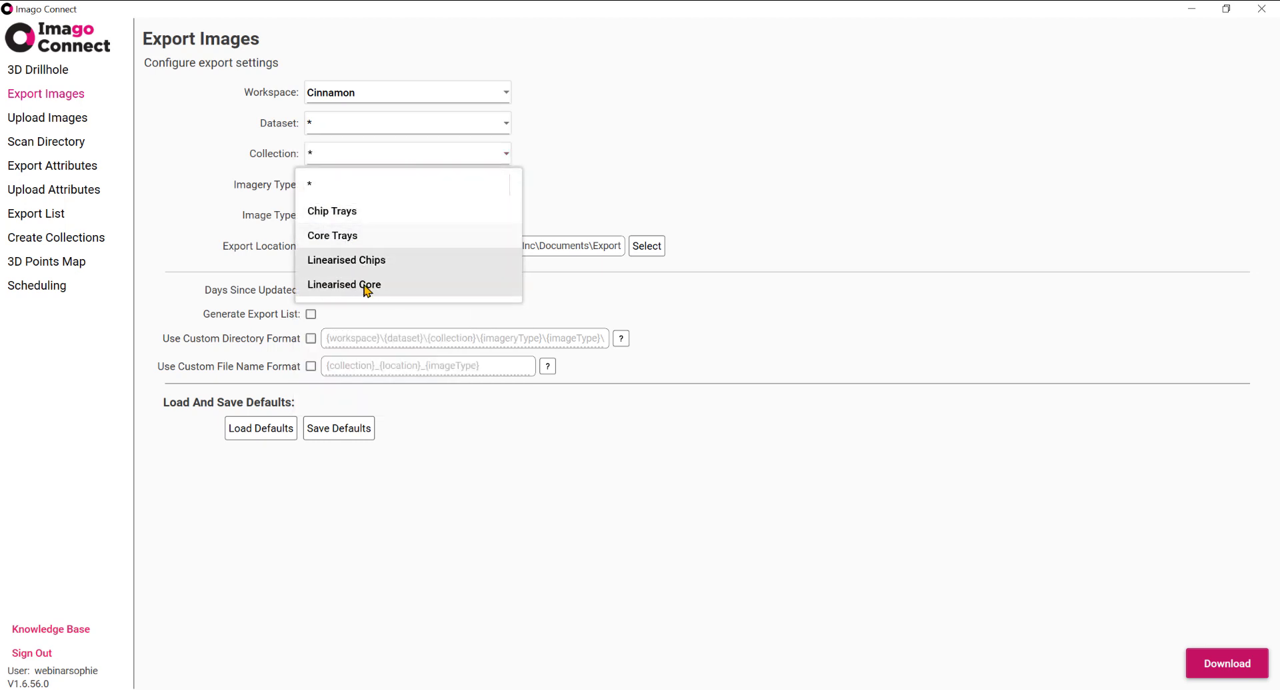
click(366, 189)
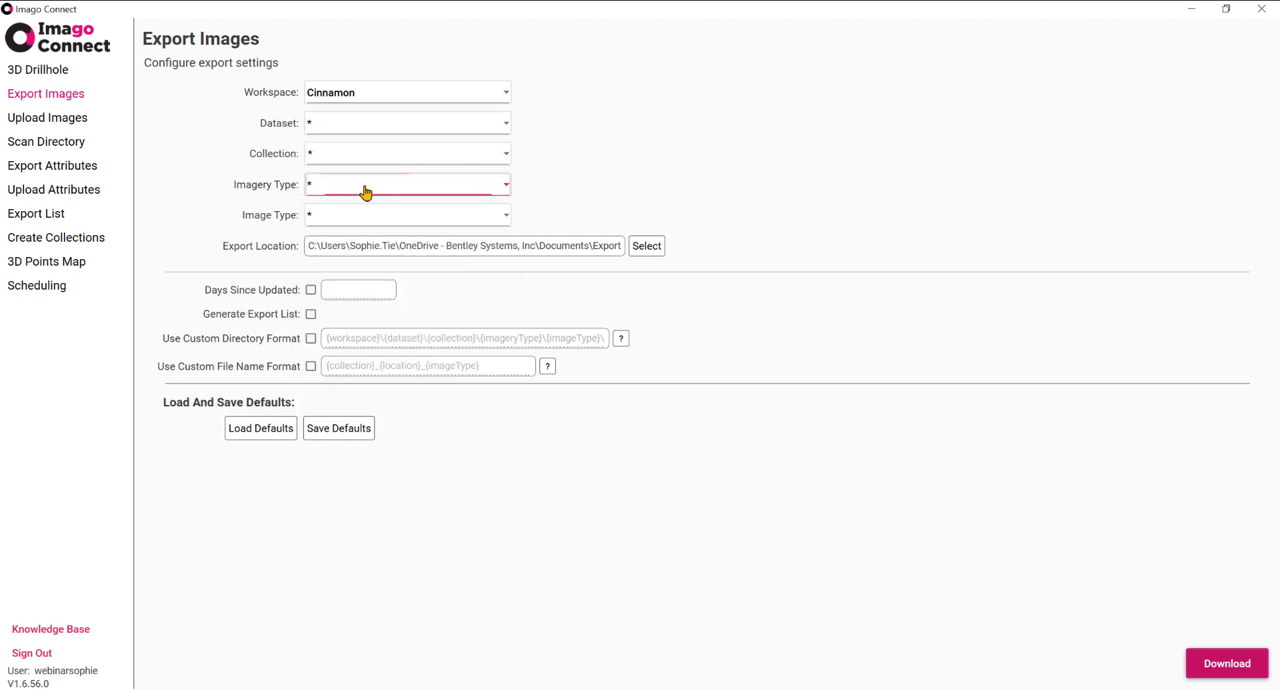
click(394, 220)
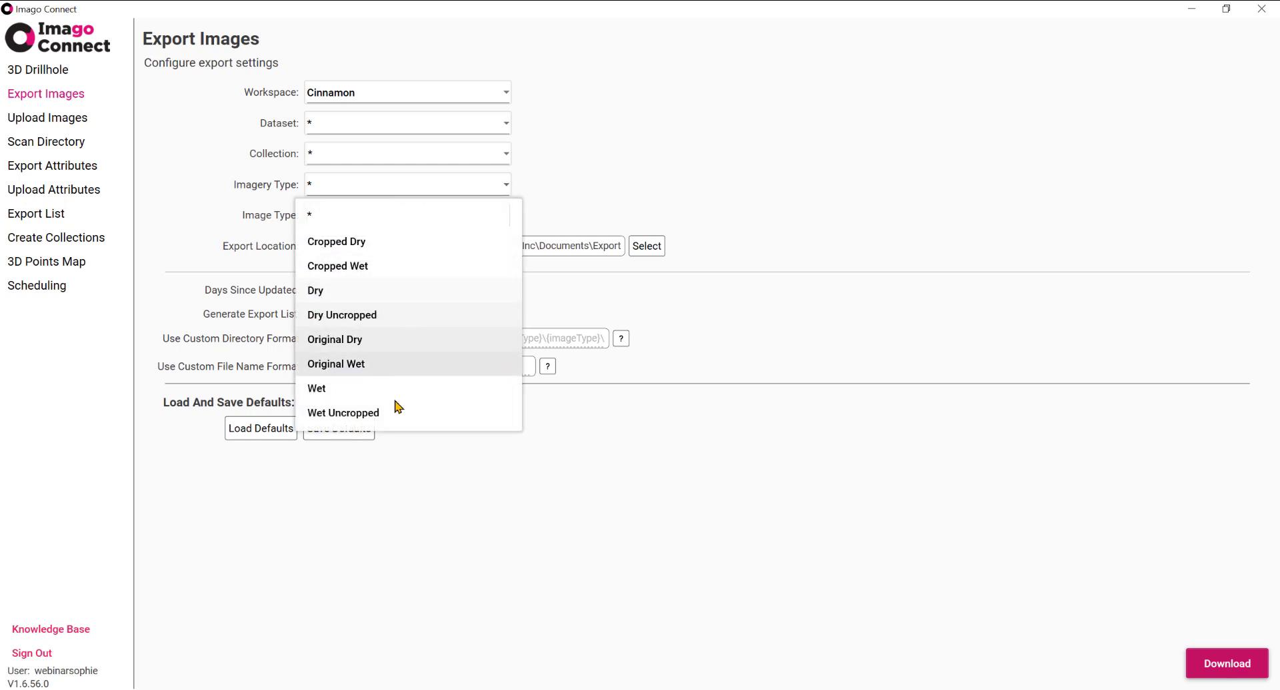
click(386, 214)
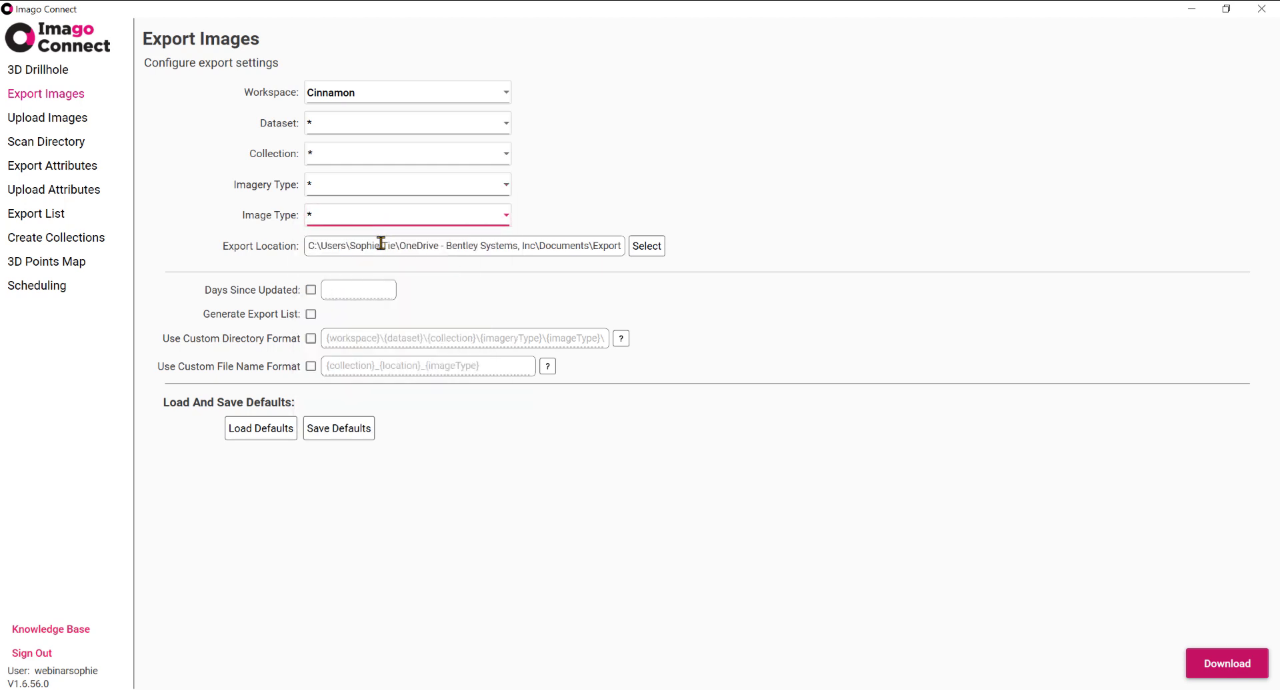
click(650, 248)
click(620, 340)
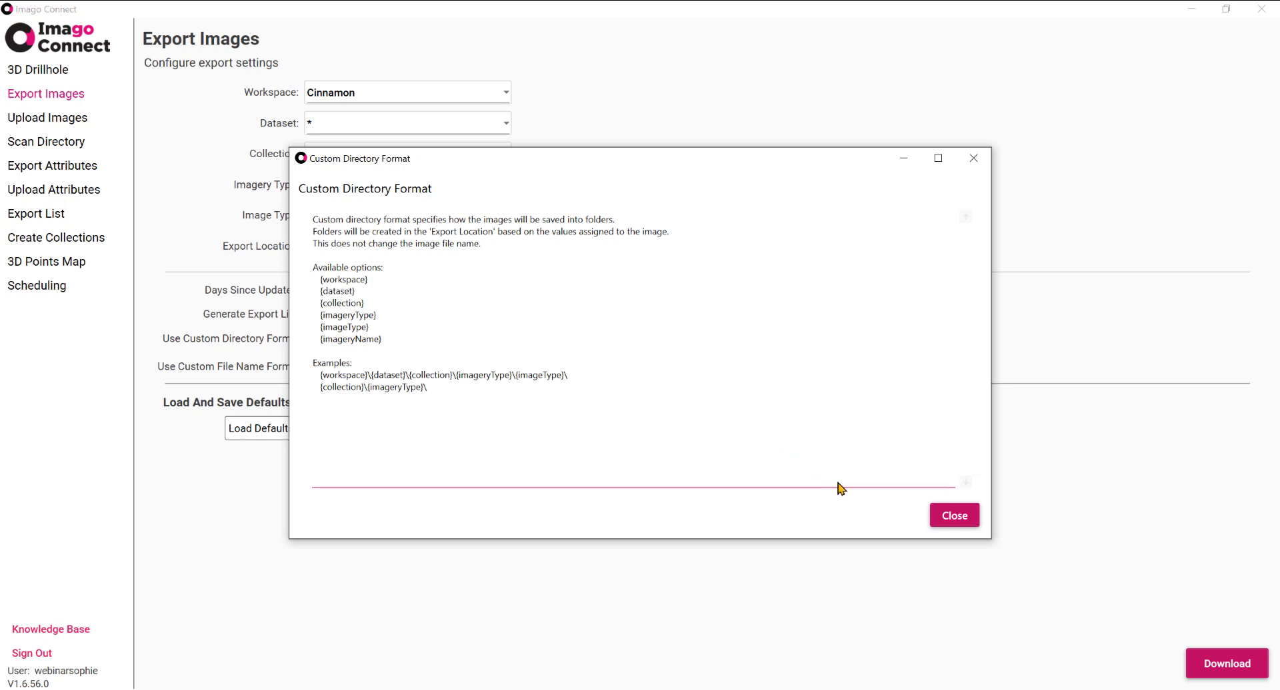
Enable the custom file name format {collection}_{location}_{imageType} after reviewing its placeholder options
click(956, 516)
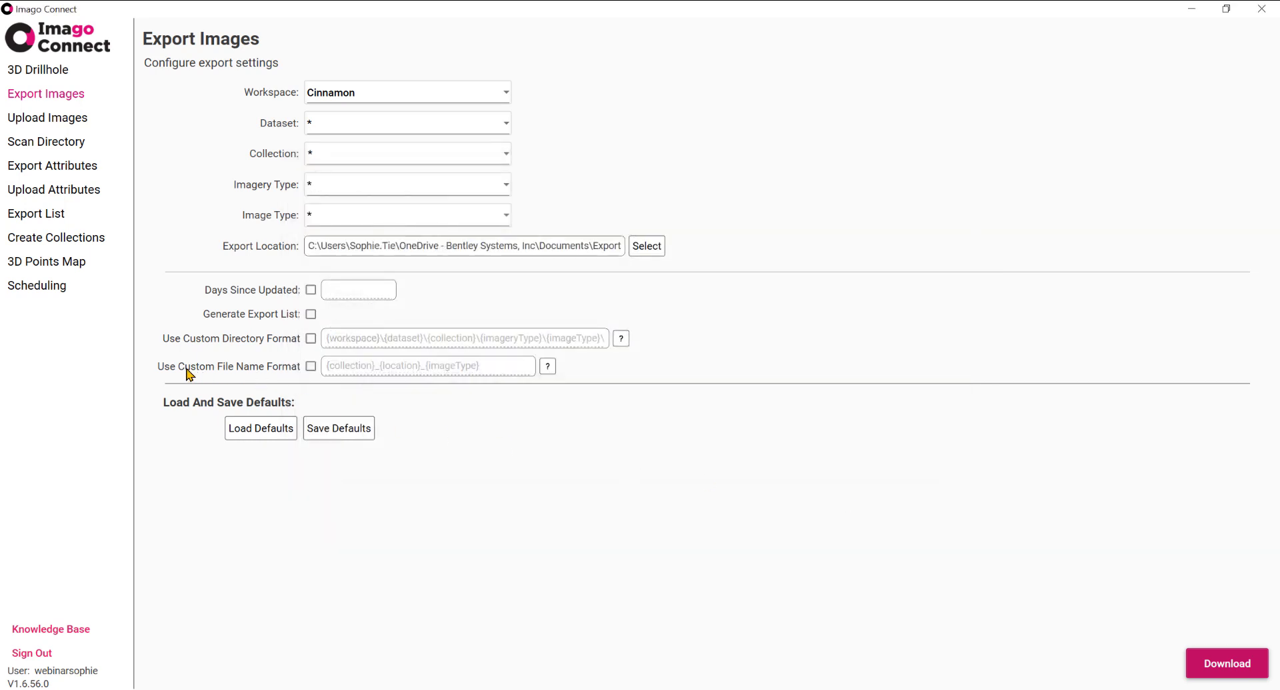
click(310, 367)
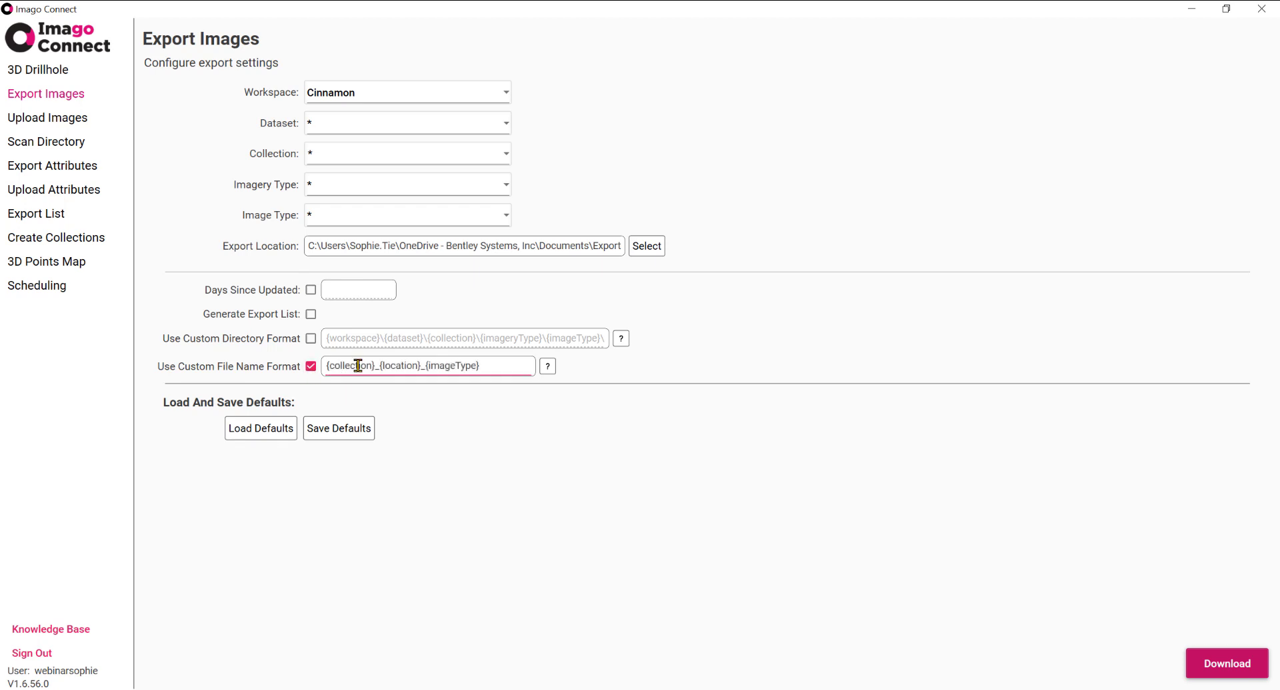
click(547, 367)
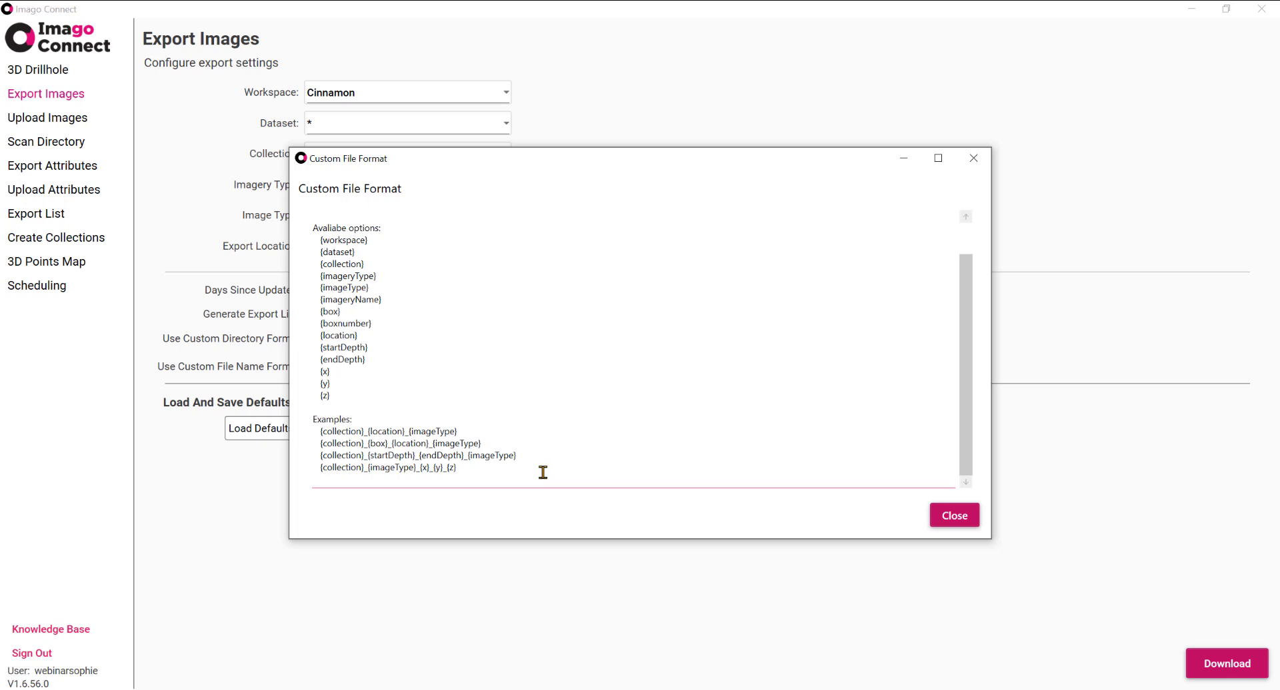
click(954, 515)
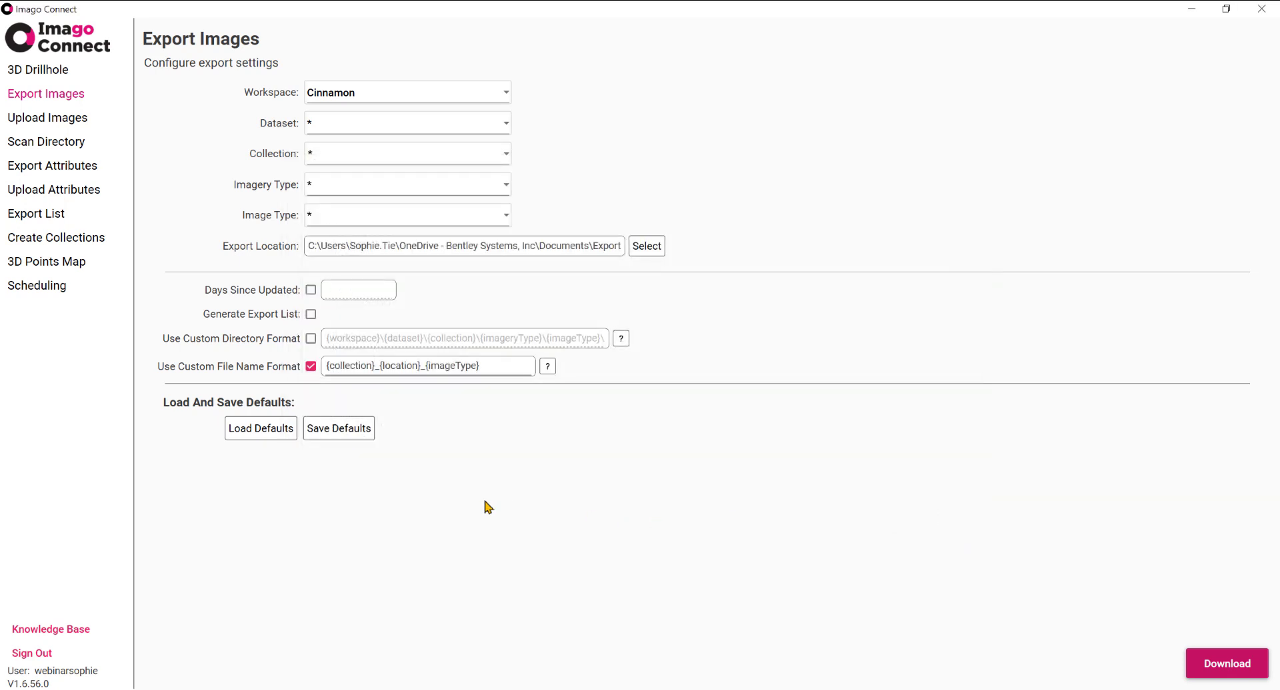
click(260, 438)
Save the Cinnamon, all-* export settings as defaults and download the images
click(346, 442)
click(1224, 667)
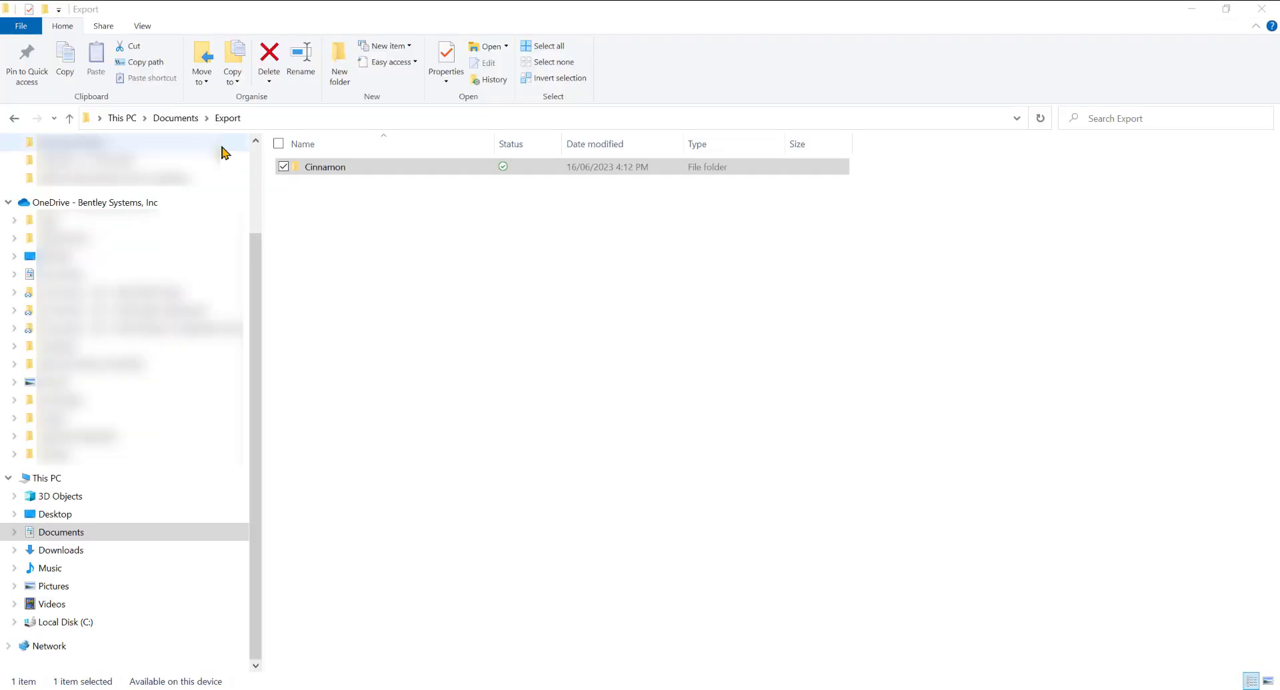
Browse Cinnamon > Drilling > AONGUS001 > Core Trays into the Wet Uncropped folder
double_click(320, 168)
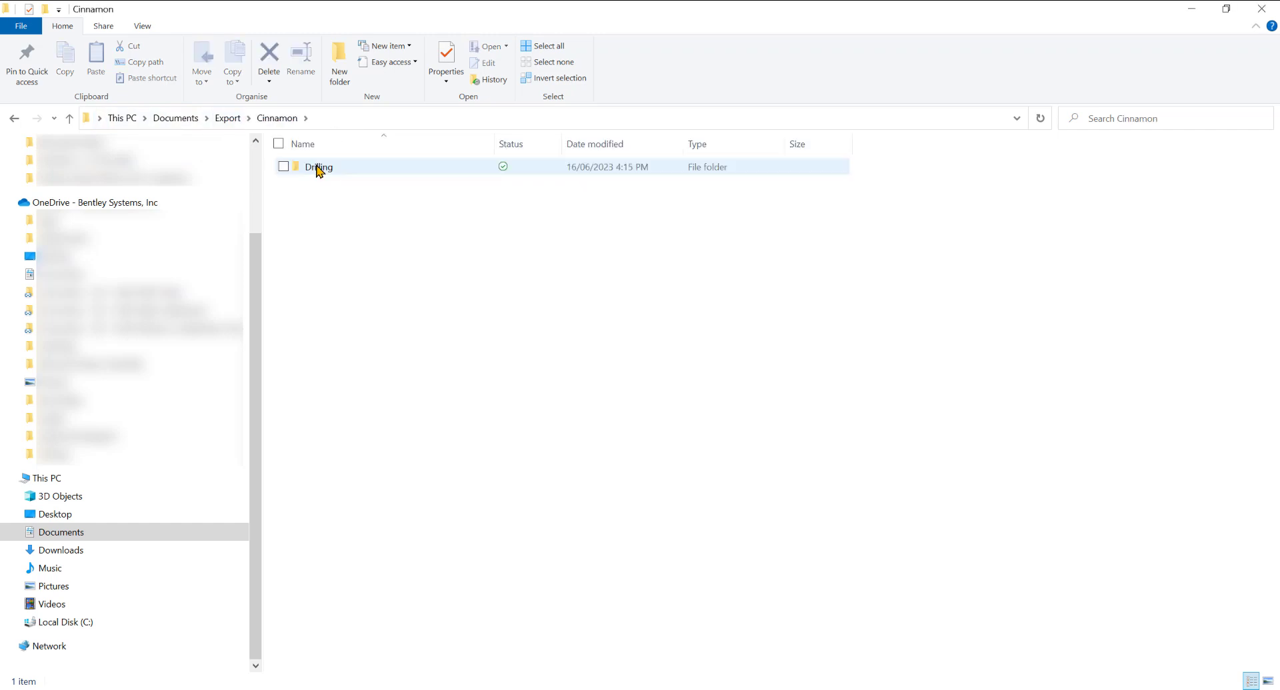
double_click(314, 167)
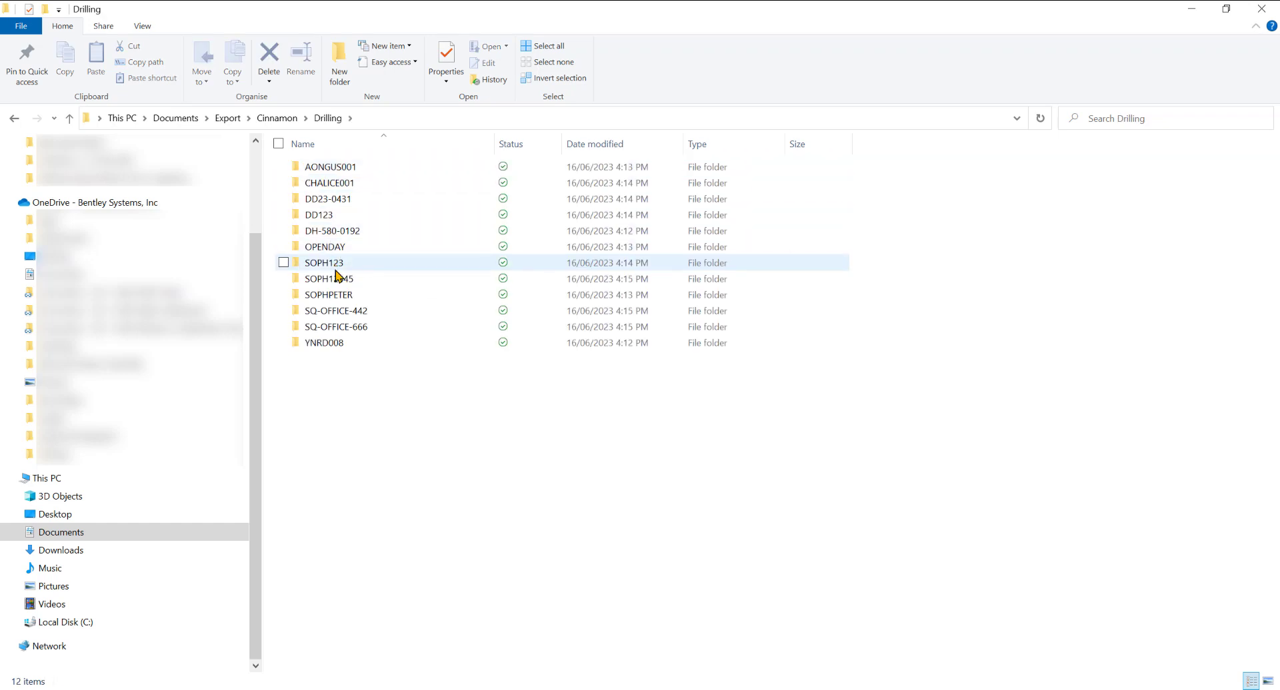
double_click(338, 168)
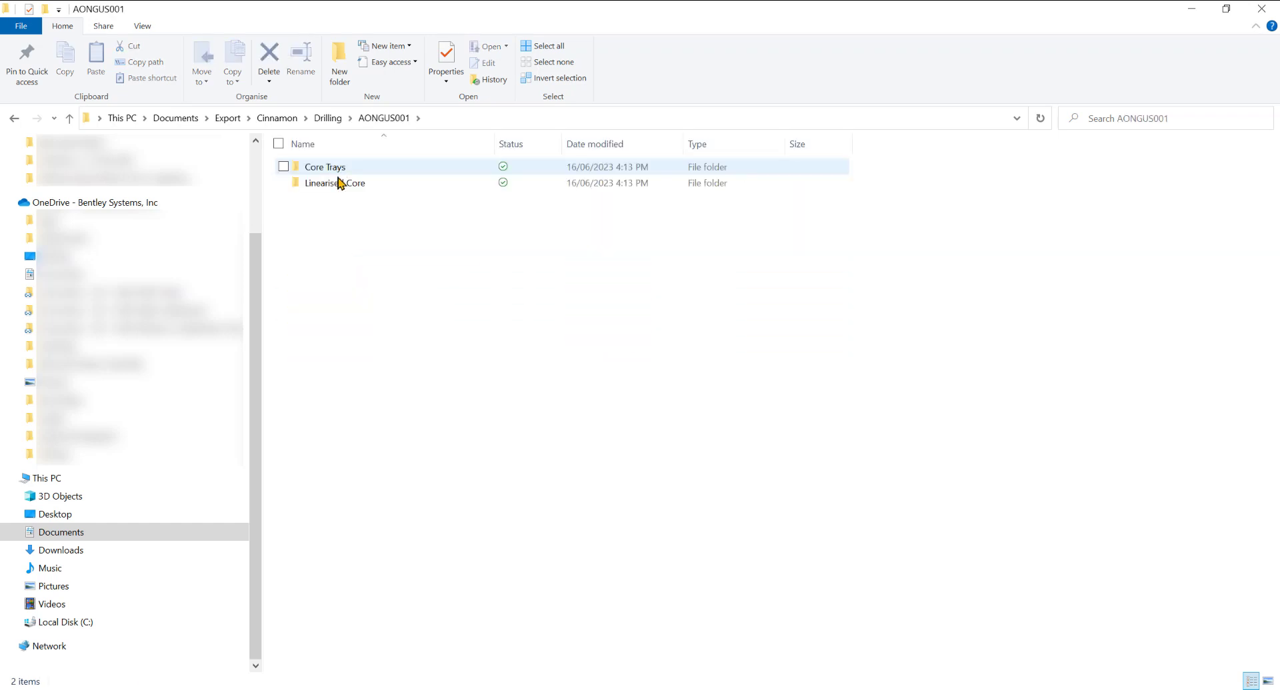
click(382, 172)
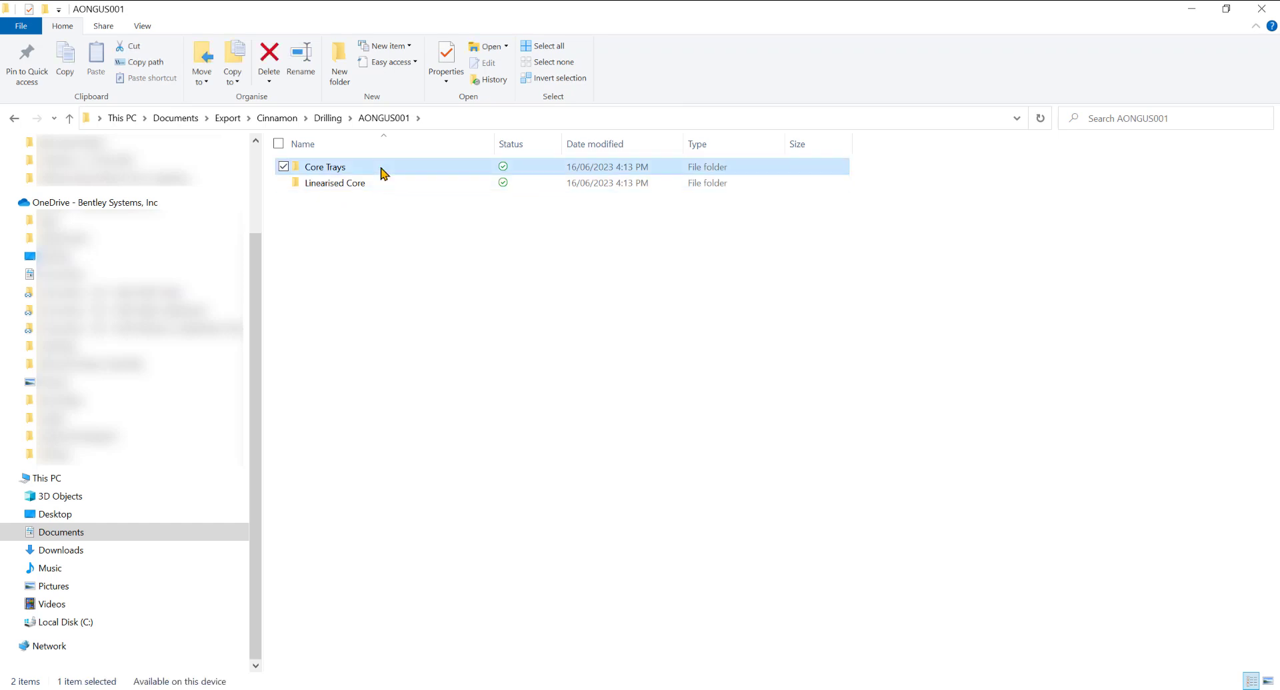
double_click(382, 172)
click(384, 170)
click(381, 187)
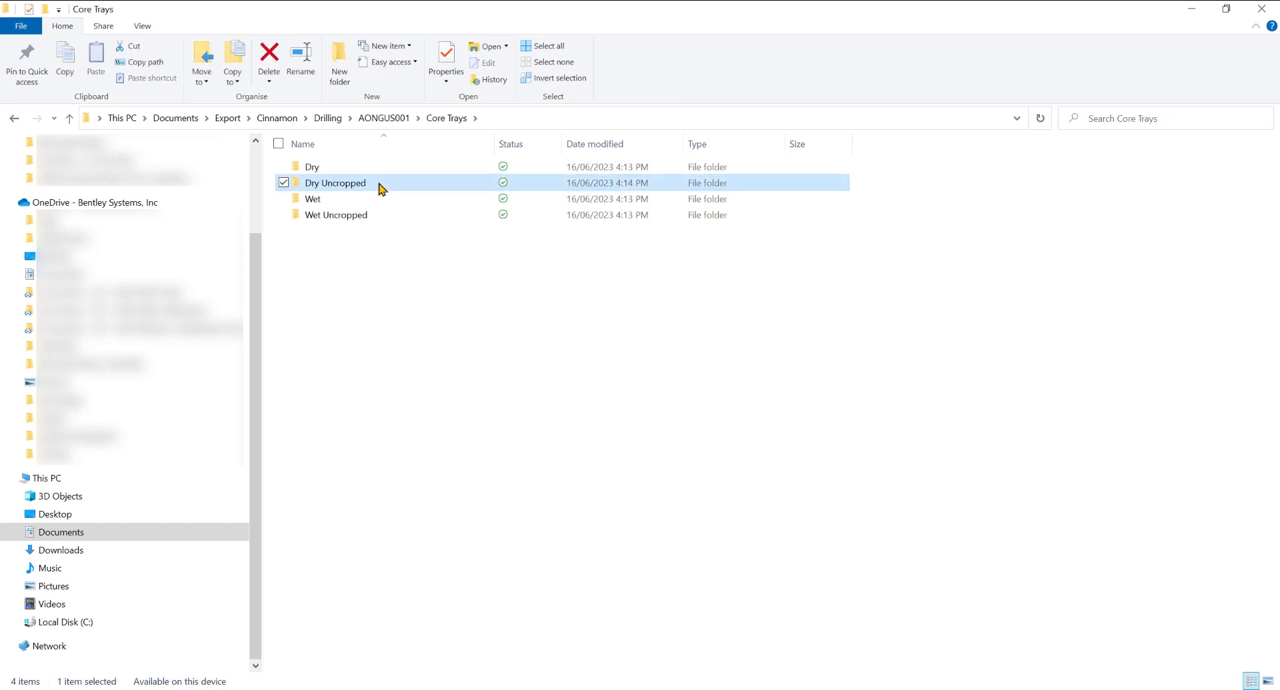
click(380, 201)
click(384, 217)
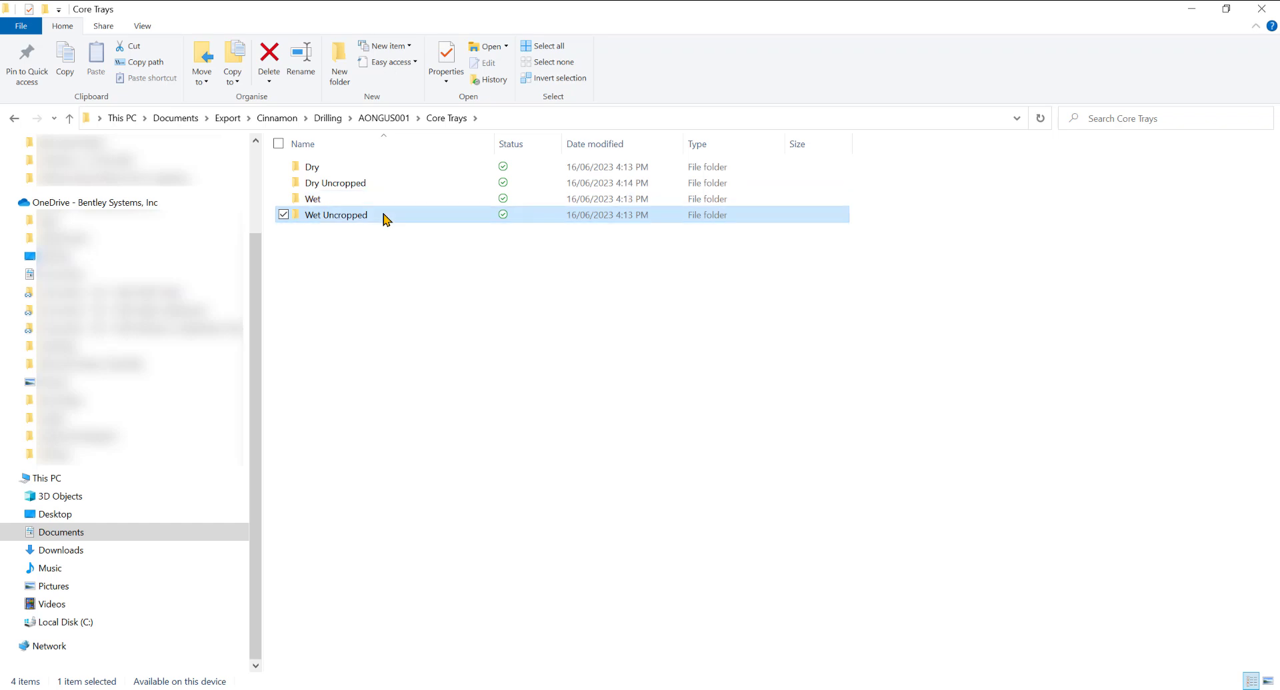
double_click(348, 216)
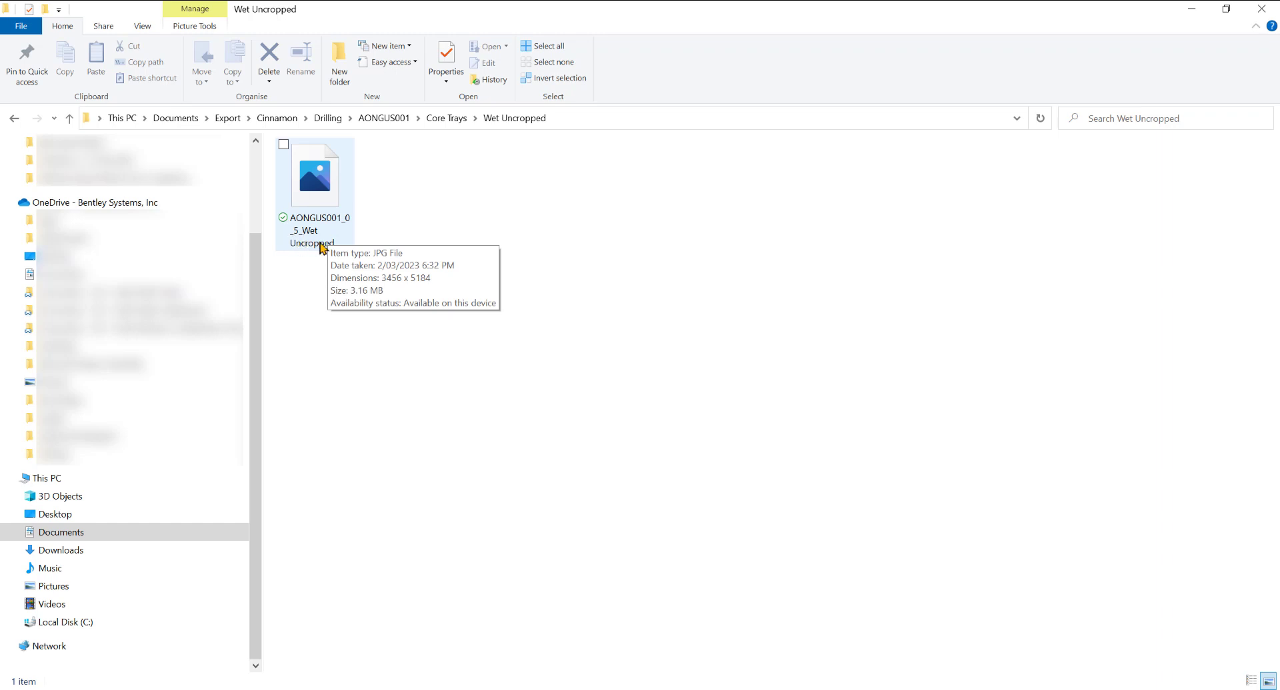
Return to AONGUS001, open Linearised Core > Dry, and select AONGUS001_0_5_Dry
click(69, 118)
click(70, 118)
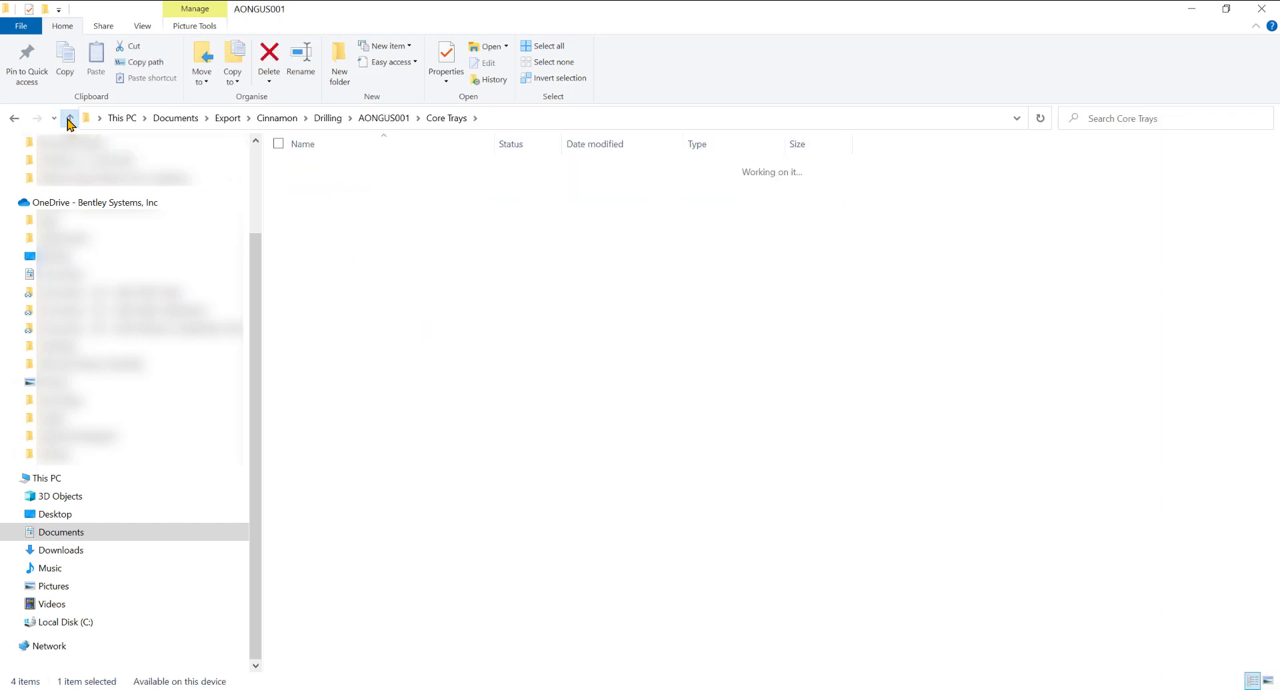
click(351, 191)
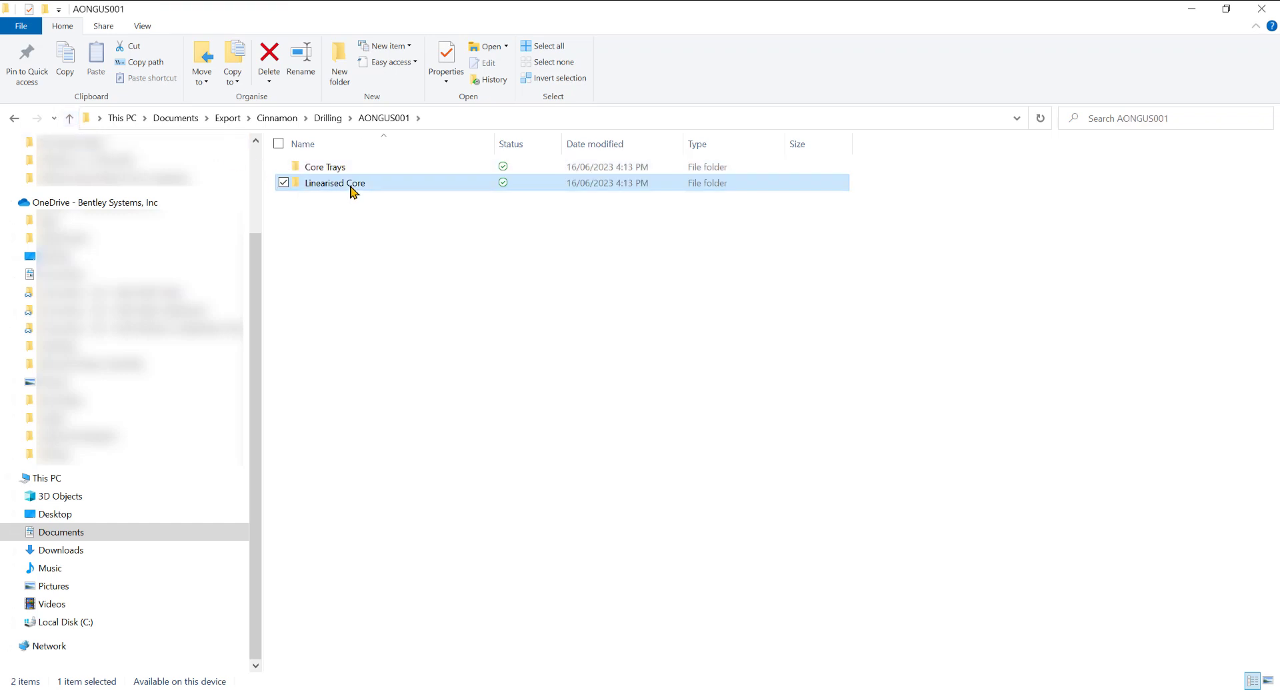
double_click(351, 191)
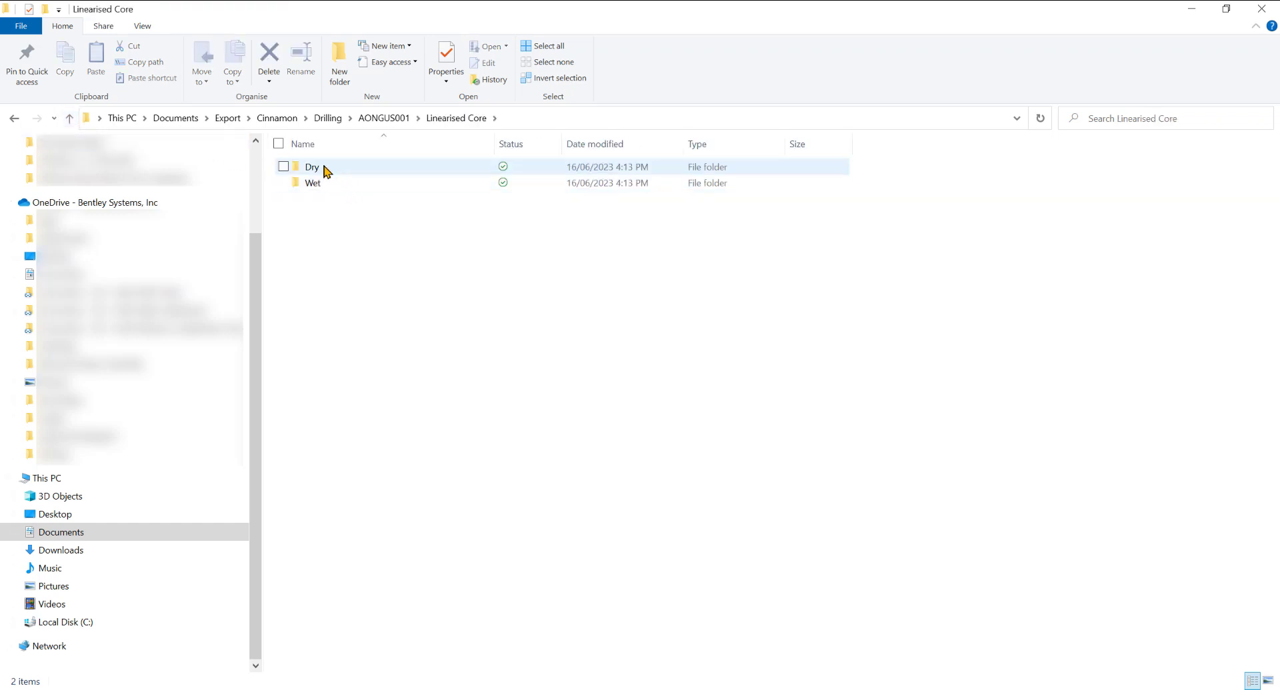
double_click(310, 167)
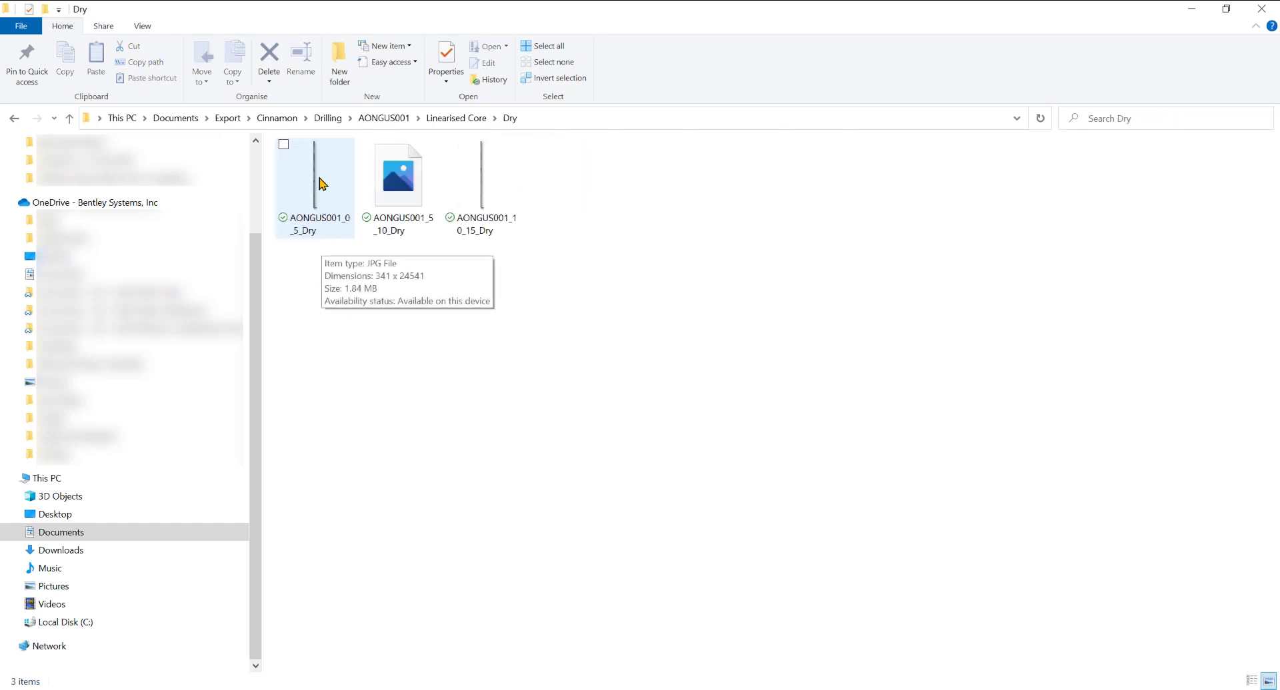
click(322, 183)
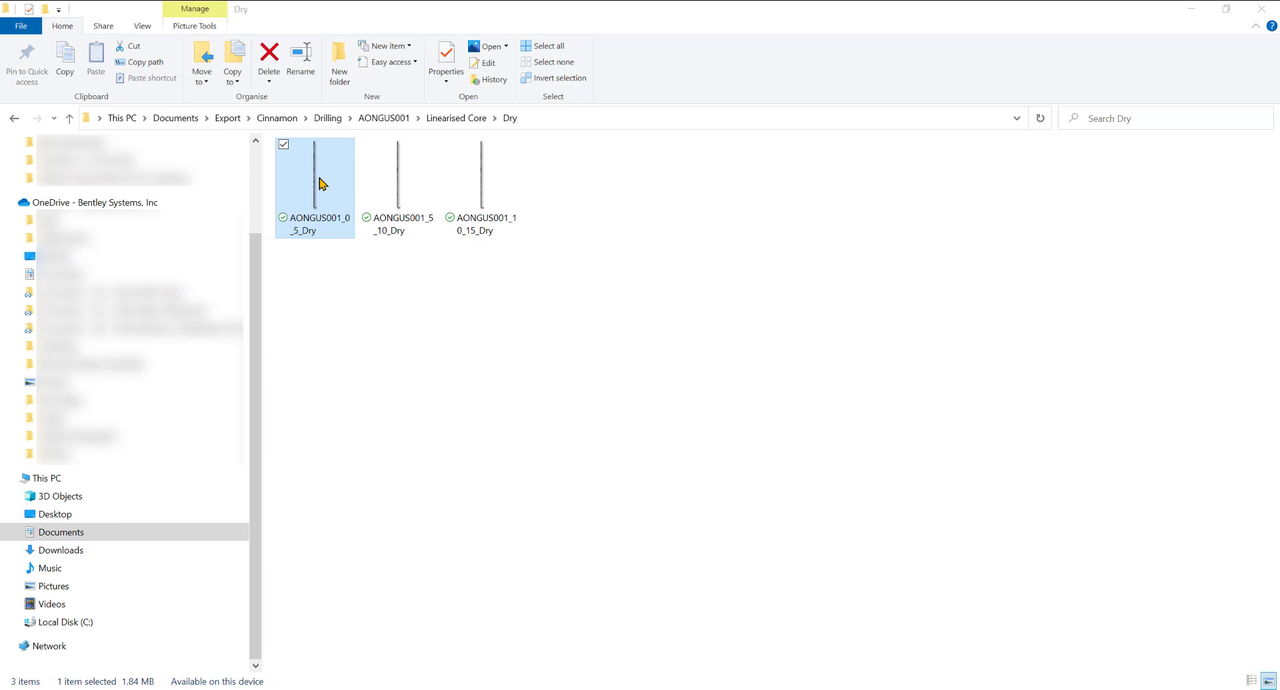
View AONGUS001_0_5_Dry.jpg in Photos at 57% zoom, panned to the tray above
double_click(318, 192)
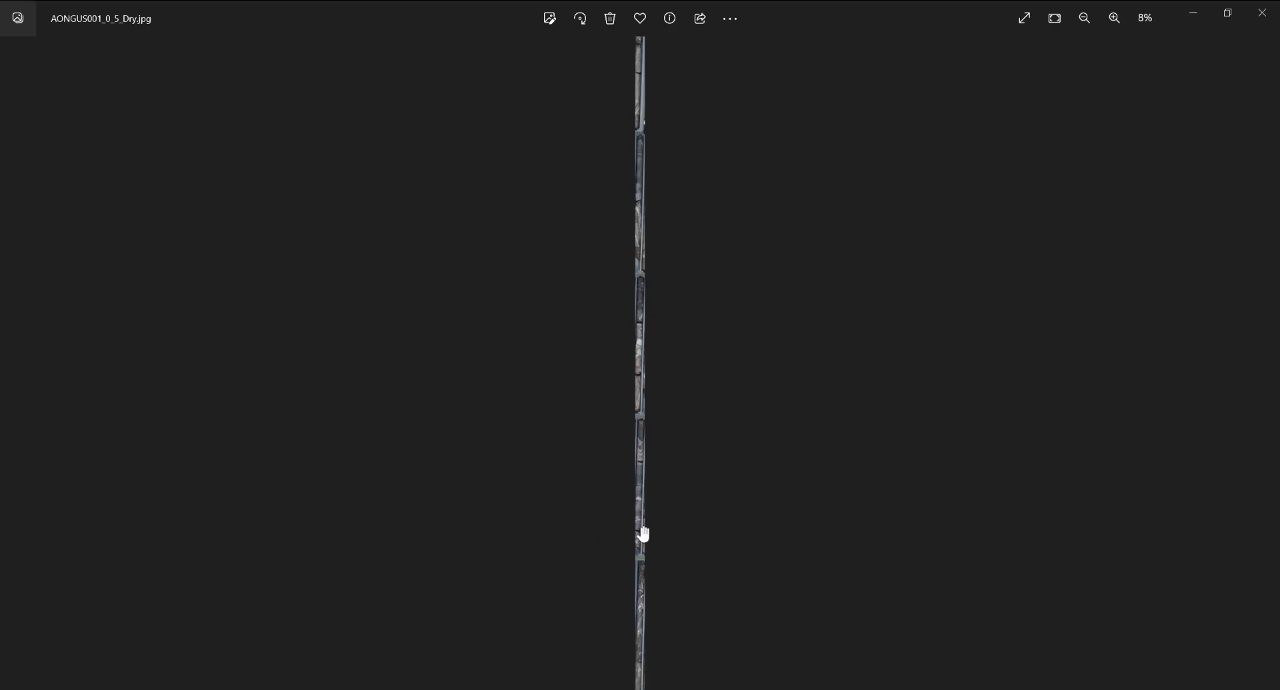
scroll(644, 540, up, 5)
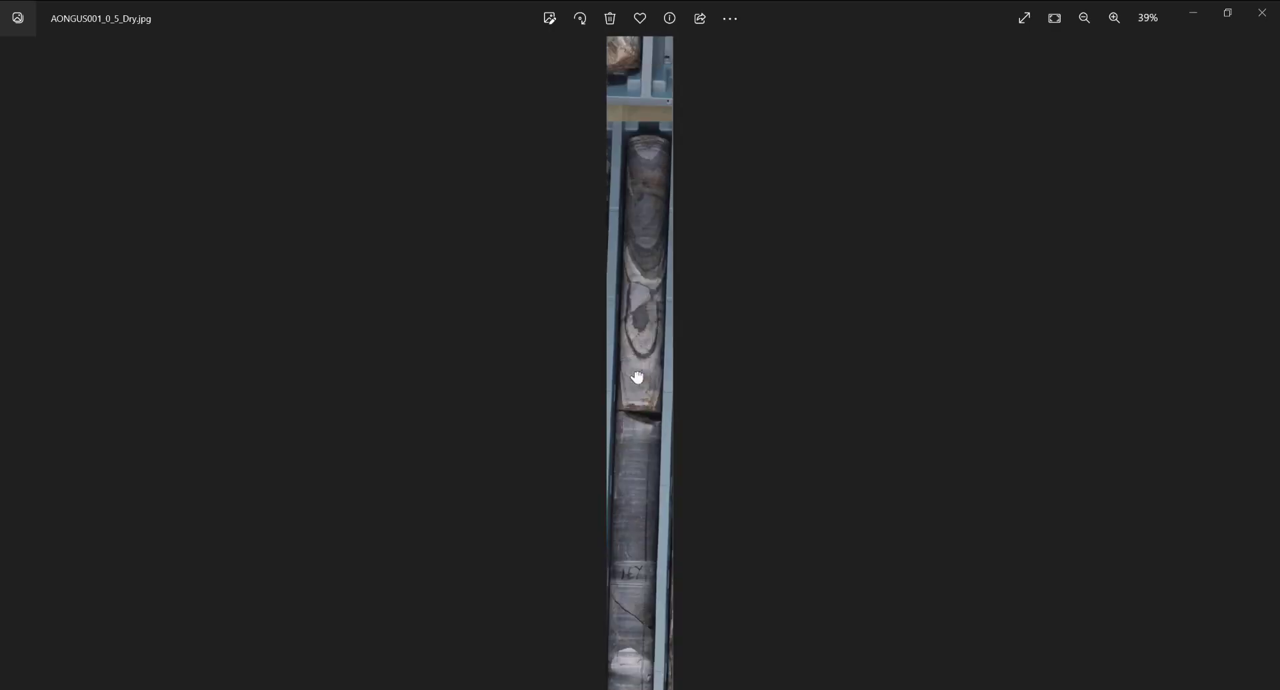
drag(636, 306, 625, 434)
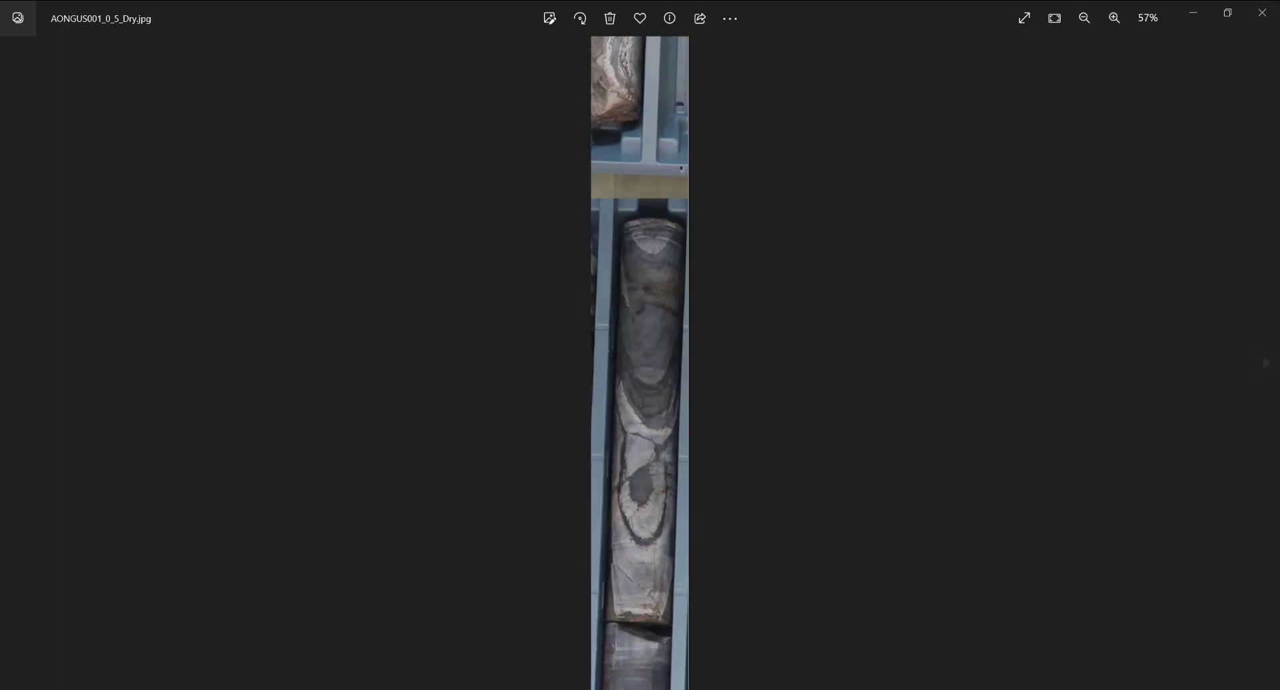